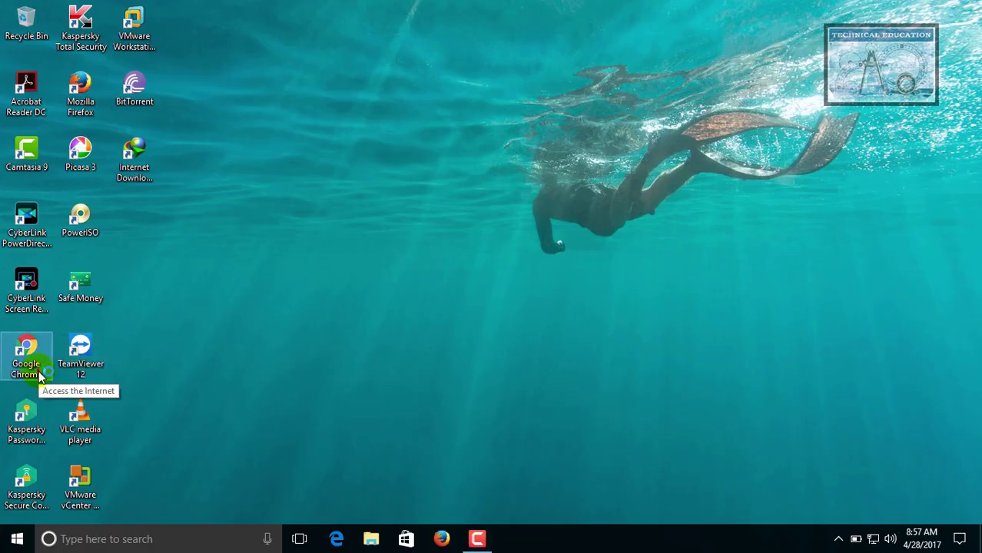
# - Open extratorrent.cc in Chrome and scroll down to the Games torrents list showing Interkosmos VR
pyautogui.doubleClick(39, 371)
pyautogui.click(193, 35)
pyautogui.write('extratorrent.cc')
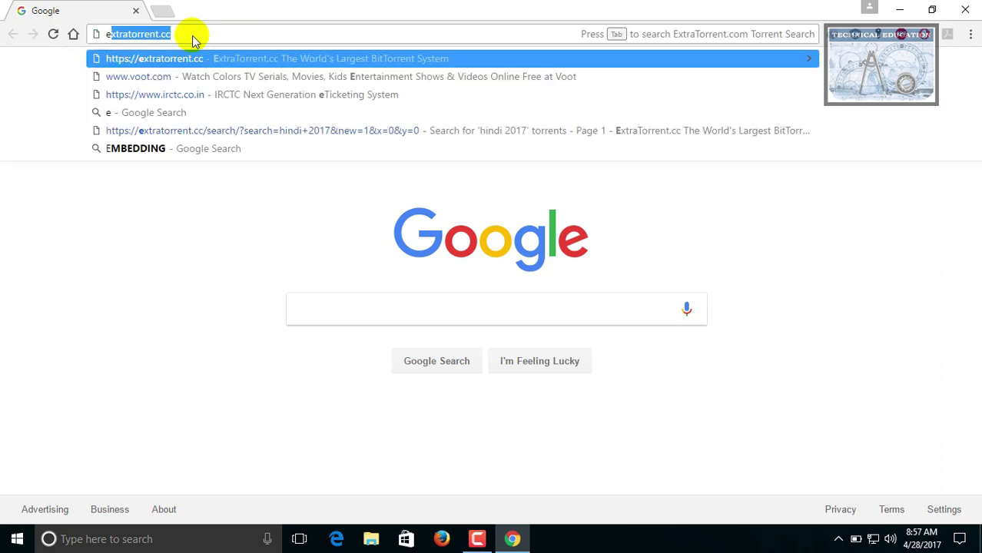
pyautogui.press('Return')
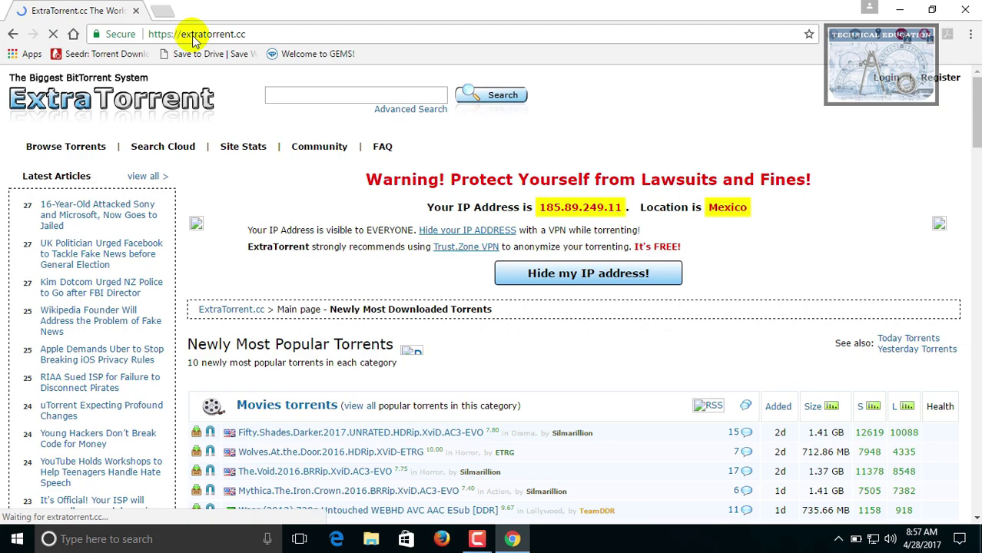
pyautogui.scroll(-4, 492, 292)
pyautogui.scroll(-5, 492, 292)
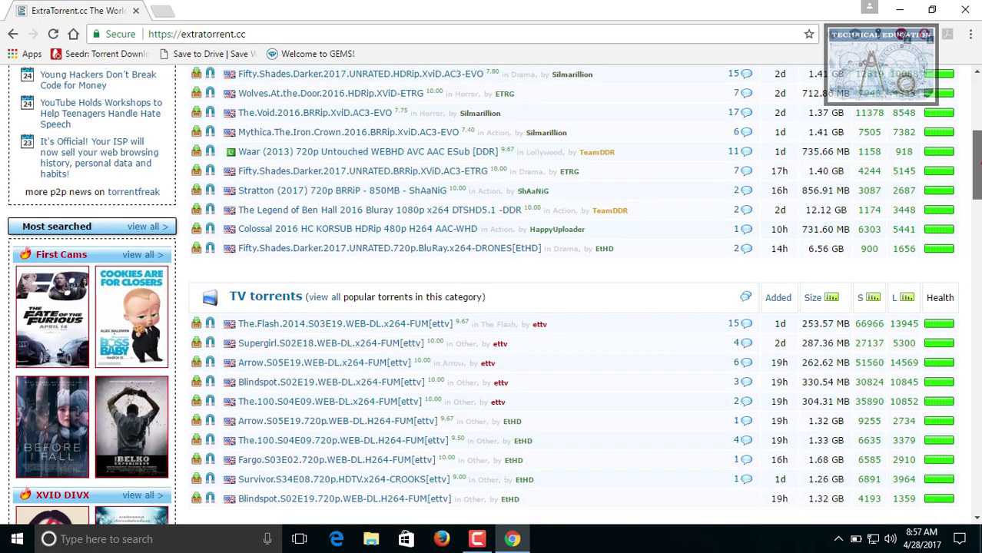
pyautogui.scroll(-2, 492, 292)
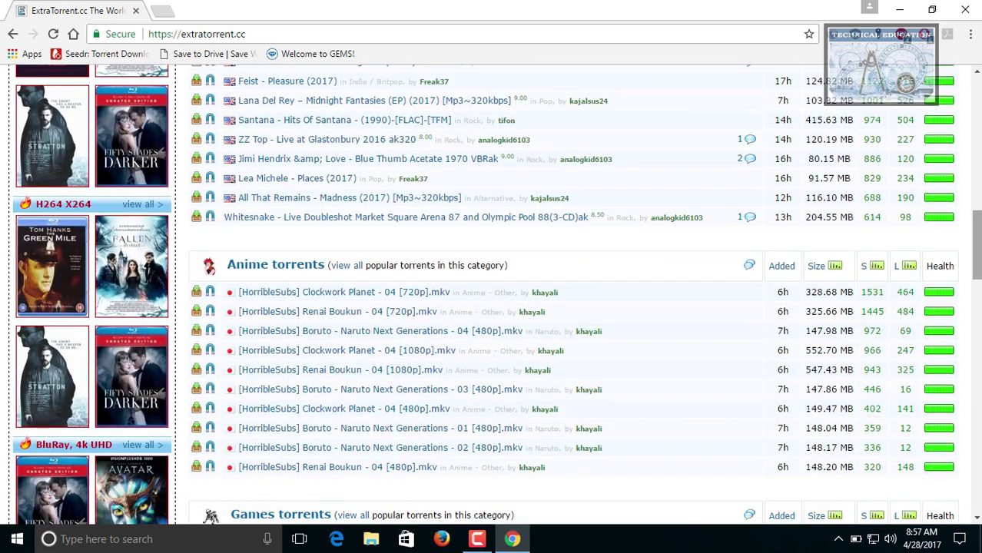
pyautogui.scroll(-4, 492, 292)
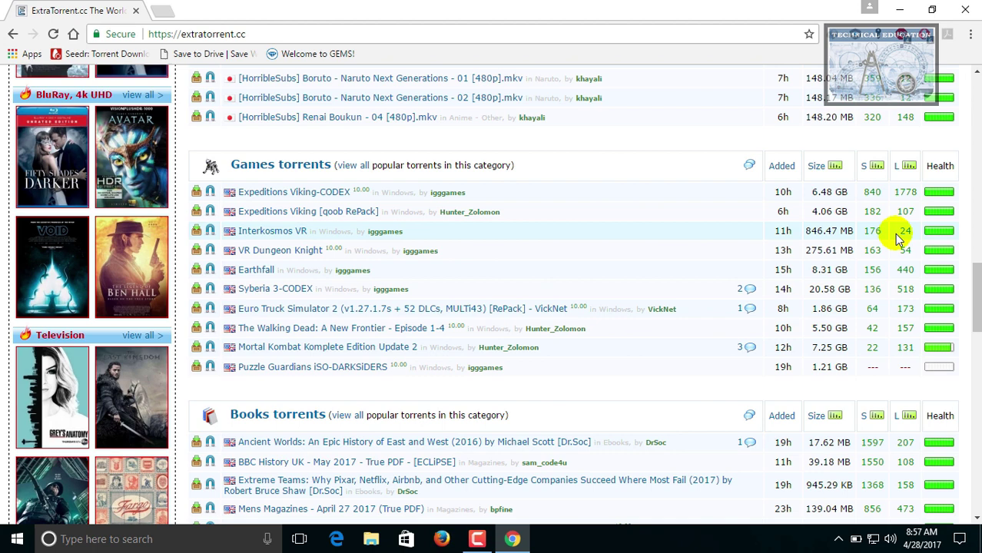
# - Add the Interkosmos VR torrent (846 MB) to BitTorrent from its magnet link and check its ETA
pyautogui.click(210, 232)
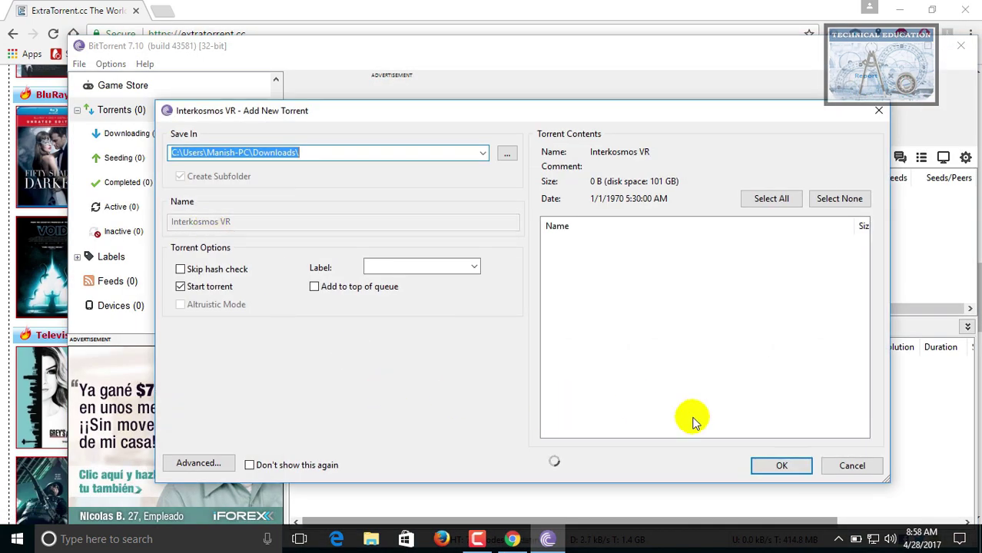
pyautogui.click(793, 463)
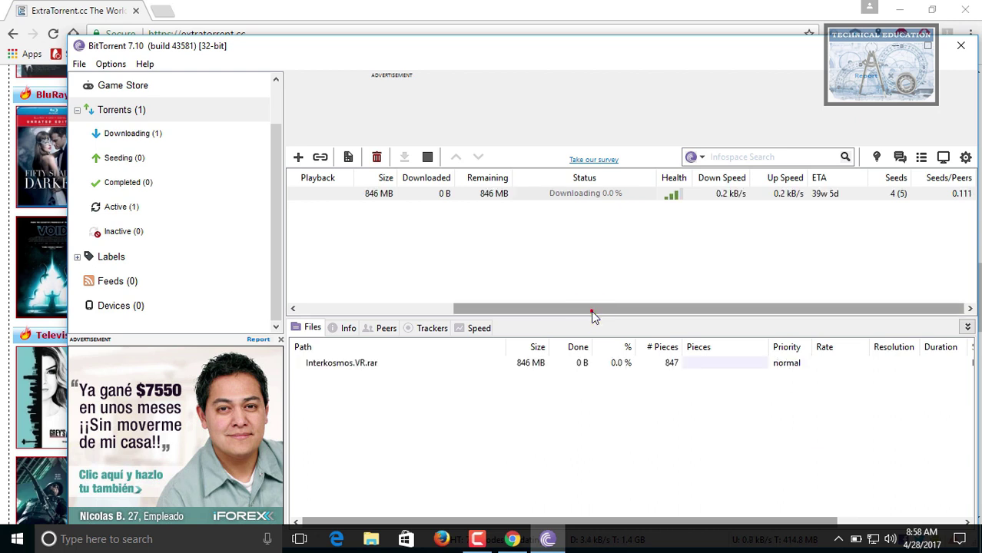
pyautogui.moveTo(591, 307); pyautogui.dragTo(355, 308)
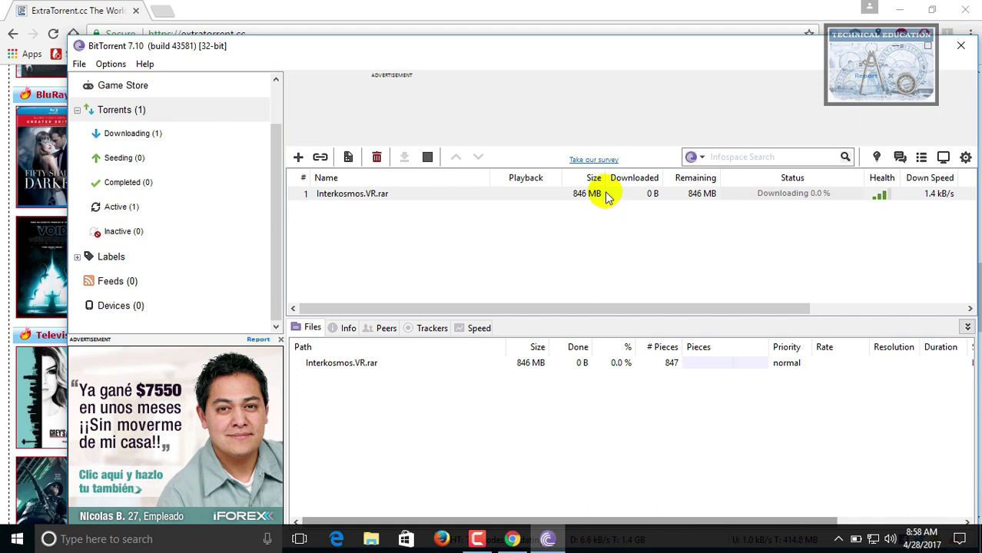
pyautogui.moveTo(635, 307); pyautogui.dragTo(812, 282)
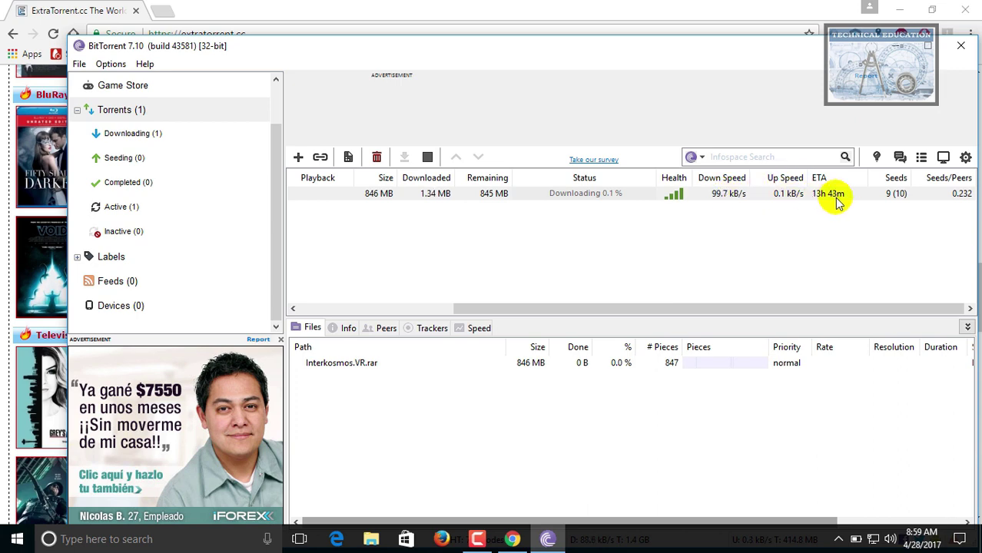
# - Close BitTorrent, load seedr.cc in a new tab and sign in to Seedr with Facebook
pyautogui.click(960, 45)
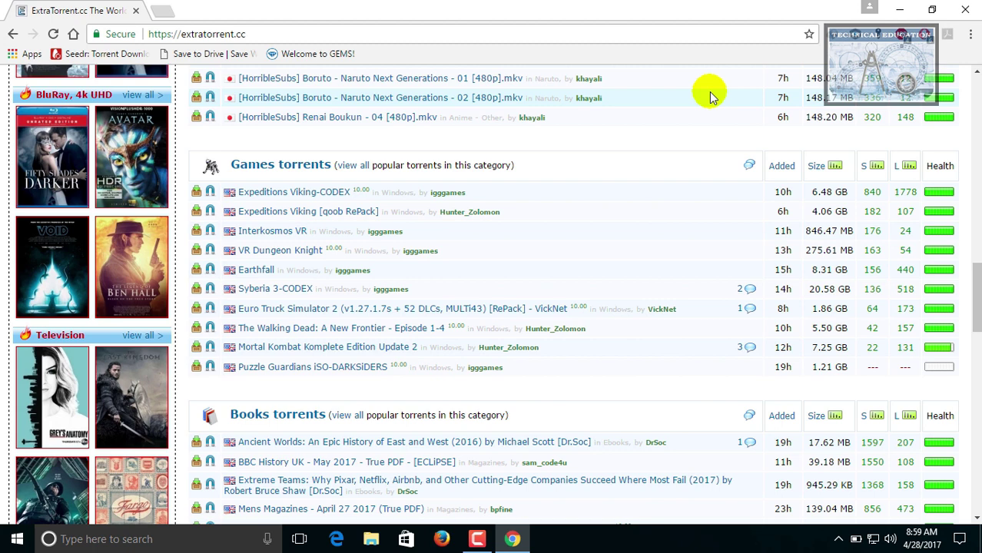
pyautogui.click(163, 9)
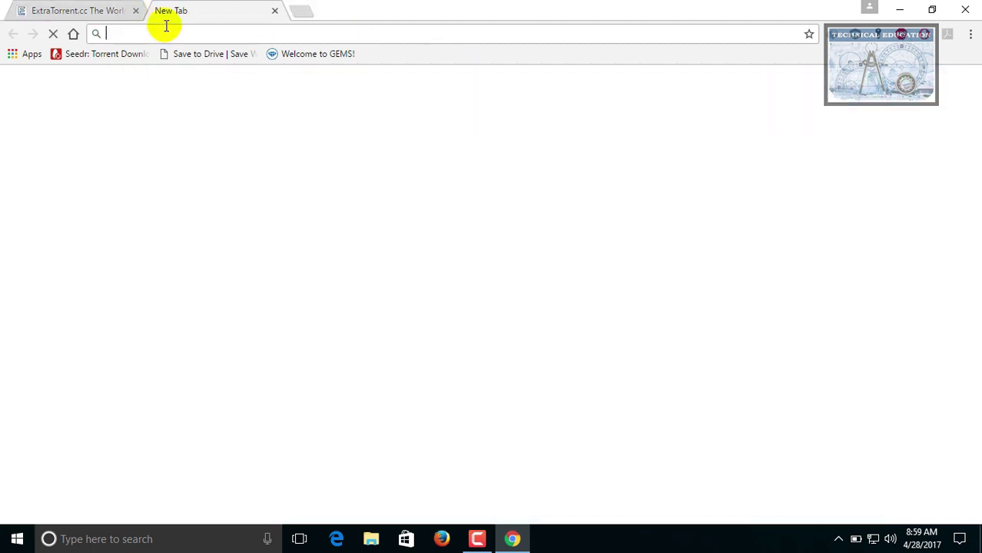
pyautogui.write('s')
pyautogui.press('Return')
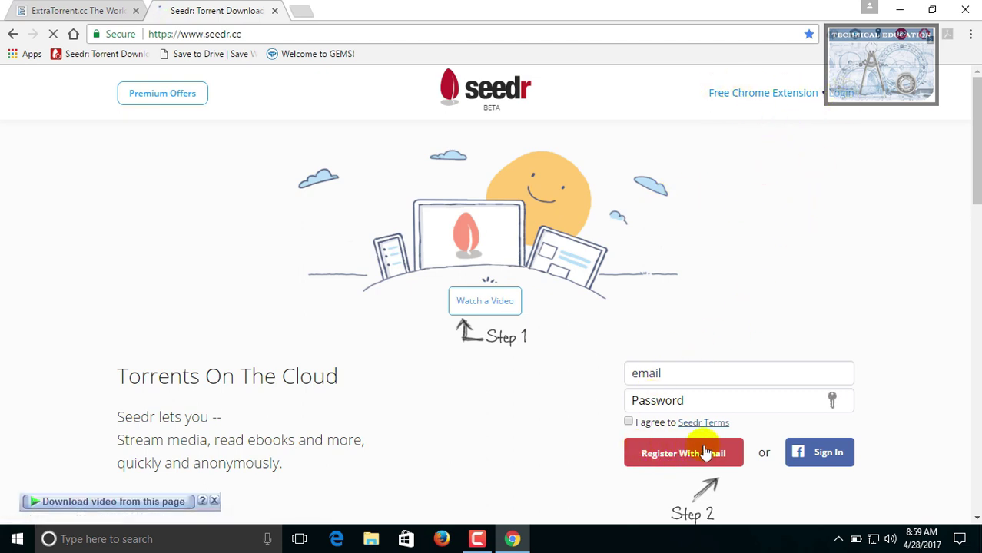
pyautogui.click(814, 456)
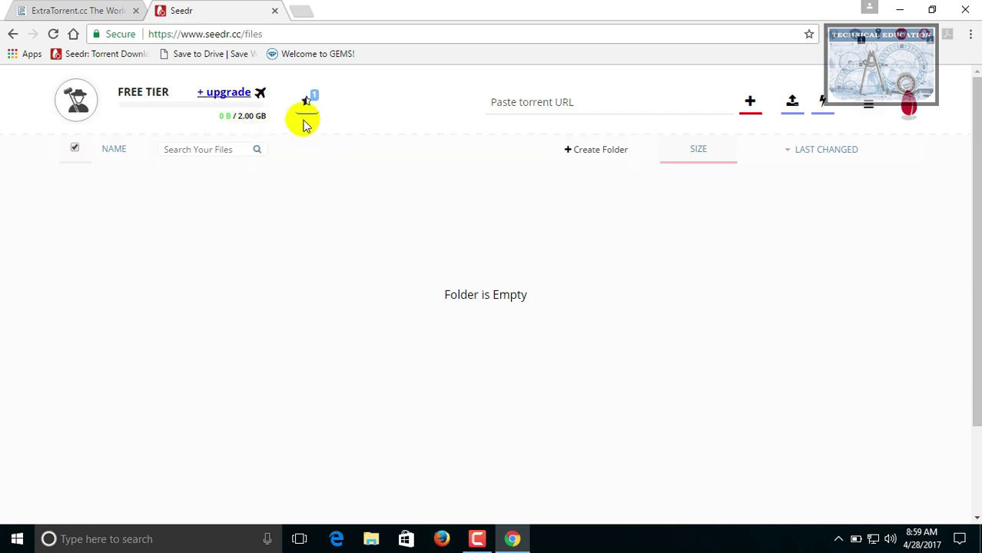
pyautogui.click(236, 94)
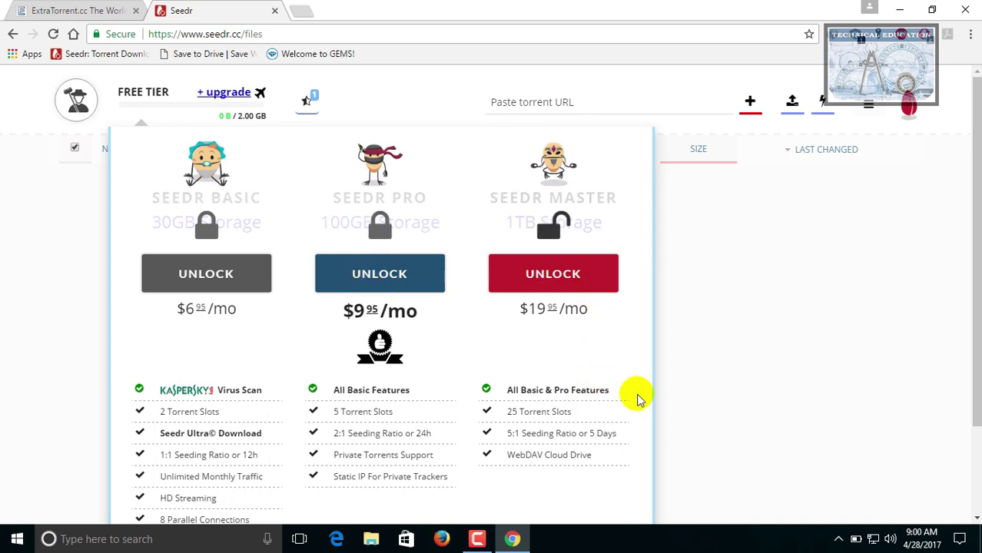
pyautogui.click(699, 384)
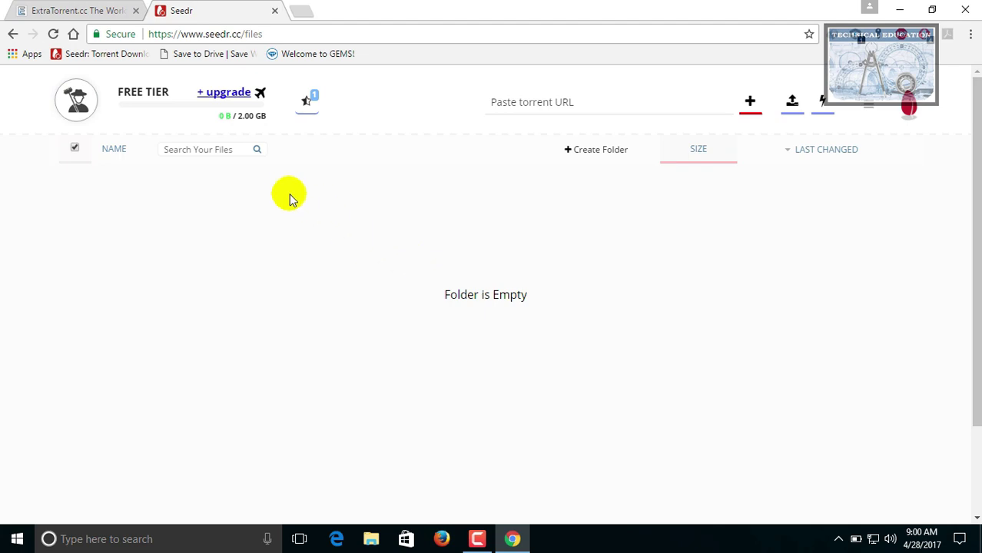
# - Copy the Interkosmos VR torrent link from ExtraTorrent and add it to Seedr through Paste torrent URL
pyautogui.click(77, 9)
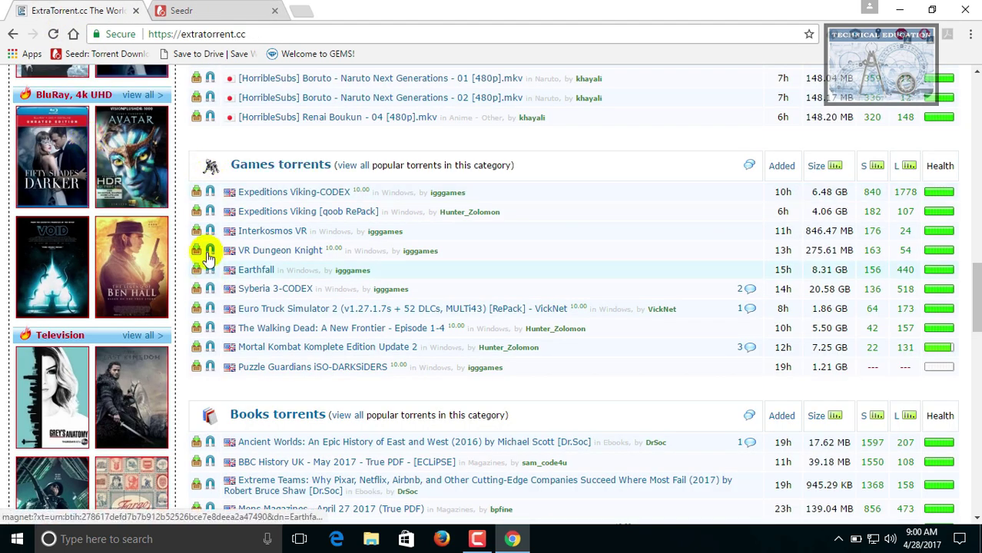
pyautogui.rightClick(197, 233)
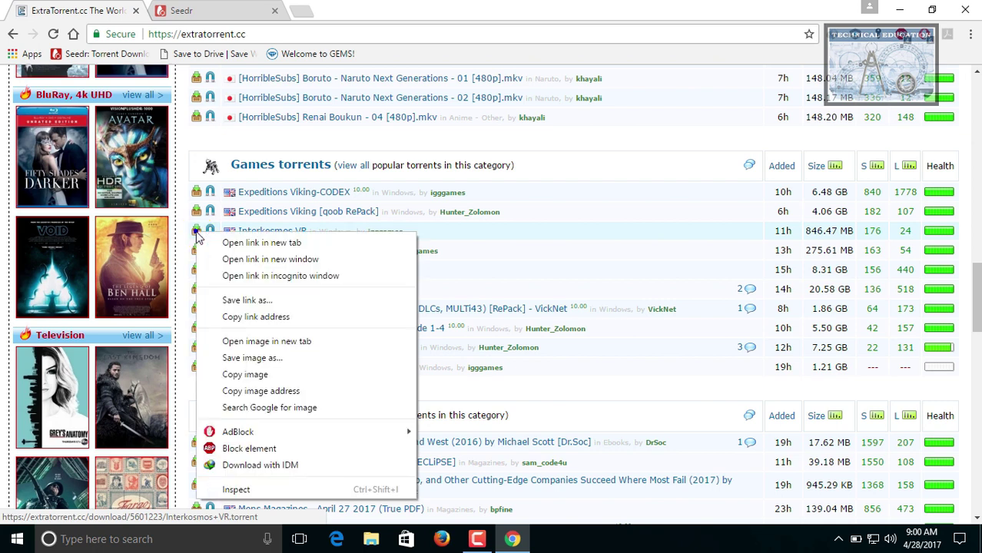
pyautogui.click(235, 316)
pyautogui.click(219, 10)
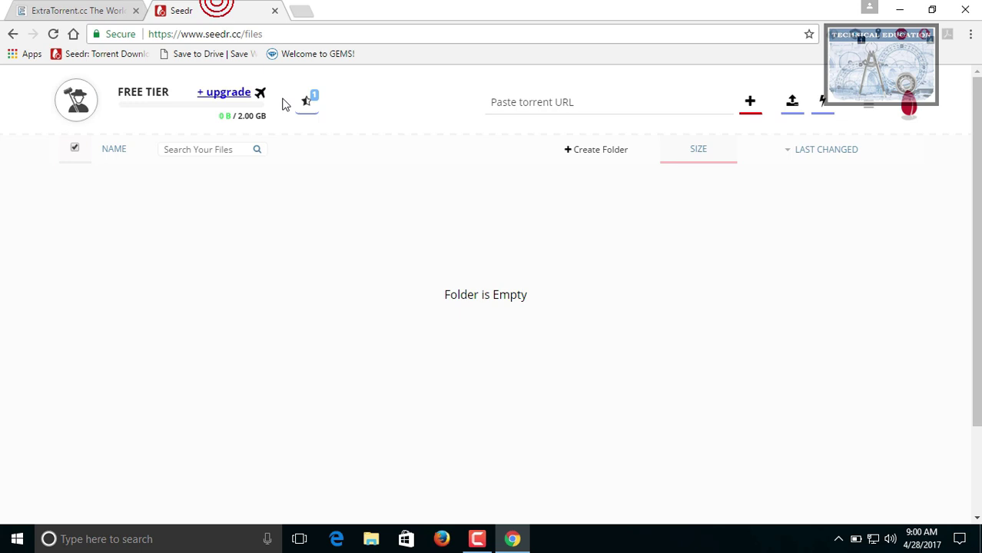
pyautogui.click(525, 106)
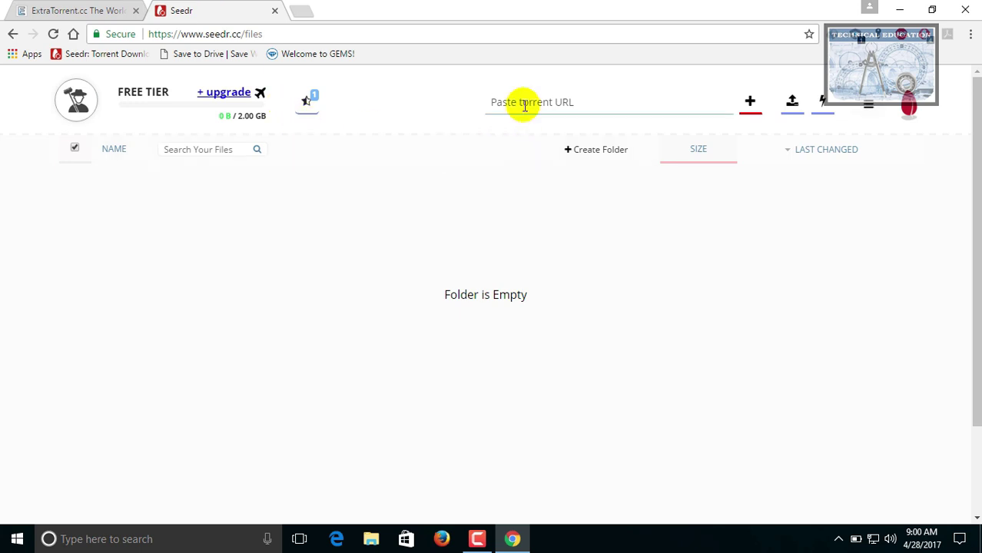
pyautogui.hotkey('ctrl', 'v')
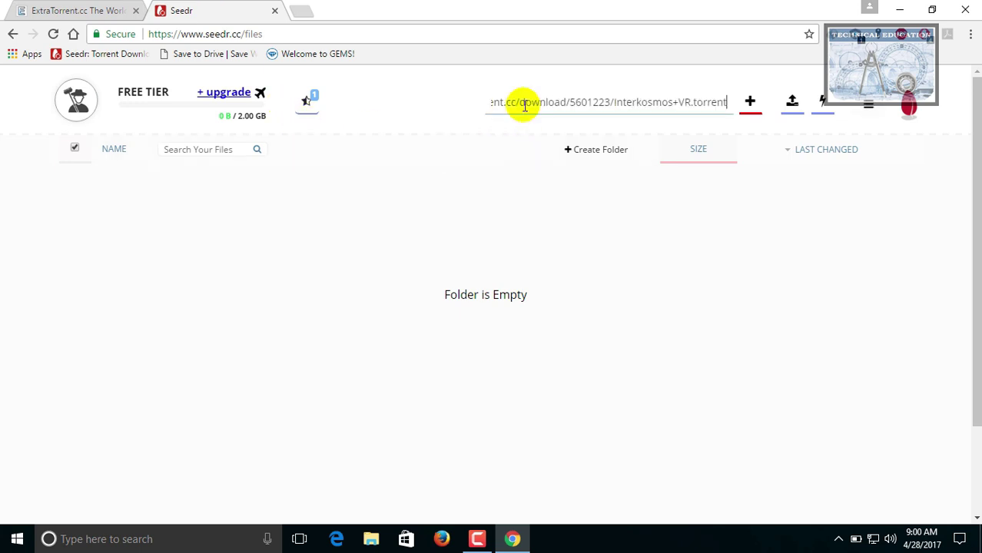
pyautogui.click(751, 101)
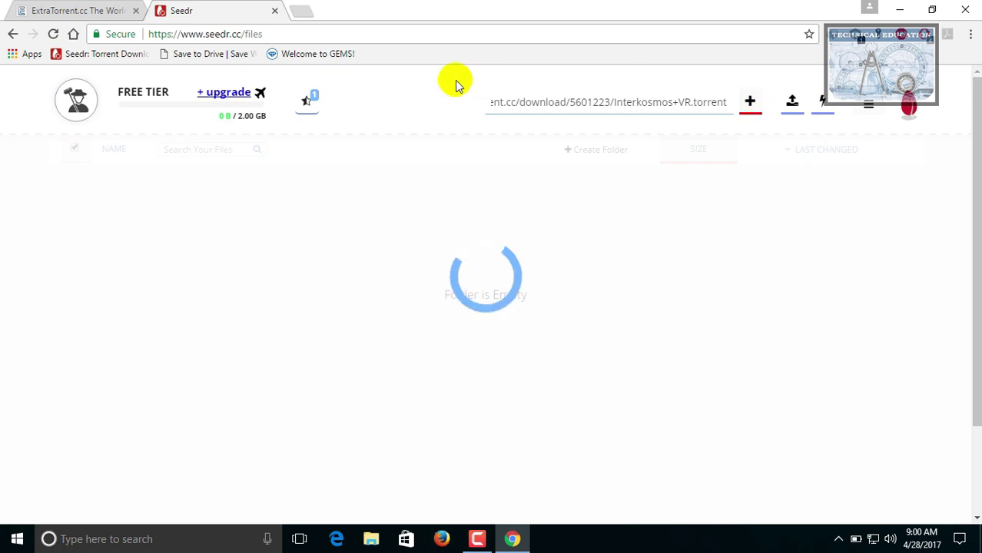
pyautogui.click(68, 6)
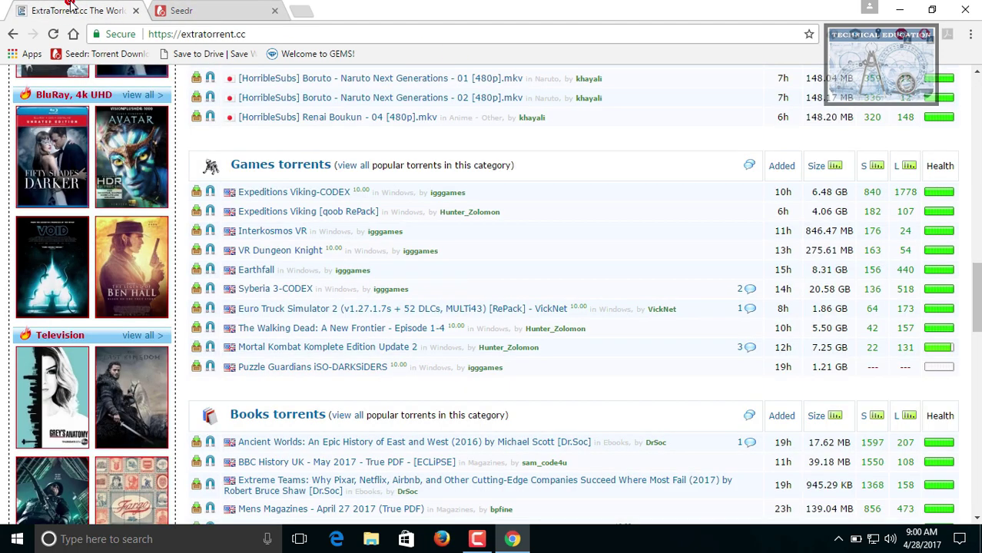
pyautogui.click(212, 235)
pyautogui.click(211, 10)
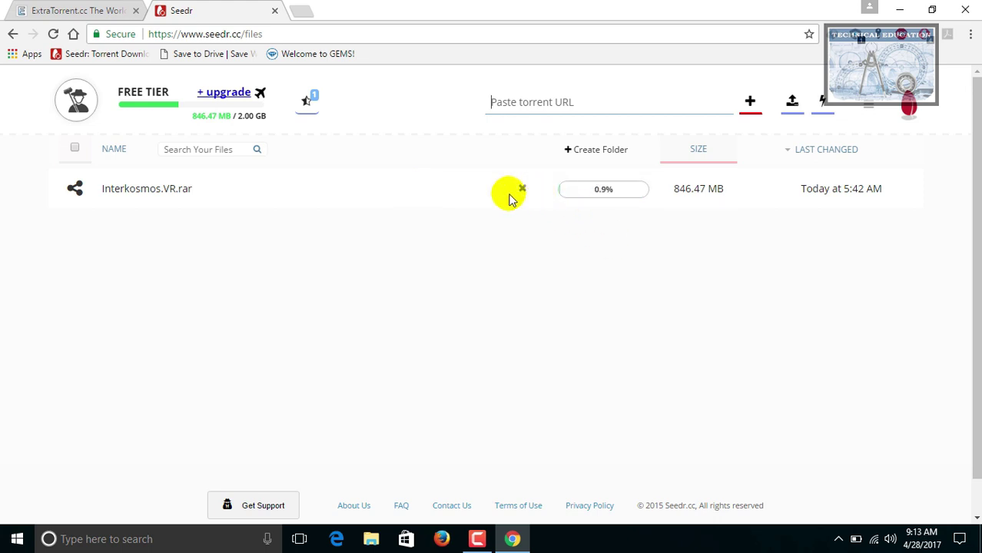
# - Open the finished Interkosmos.VR.rar folder in Seedr and bring up the file's action menu
pyautogui.click(479, 190)
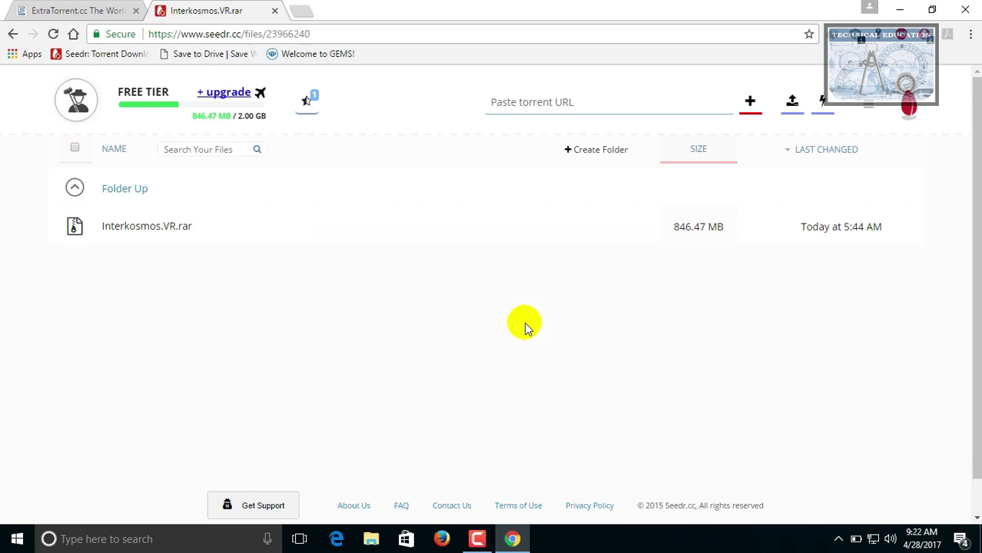
pyautogui.click(175, 229)
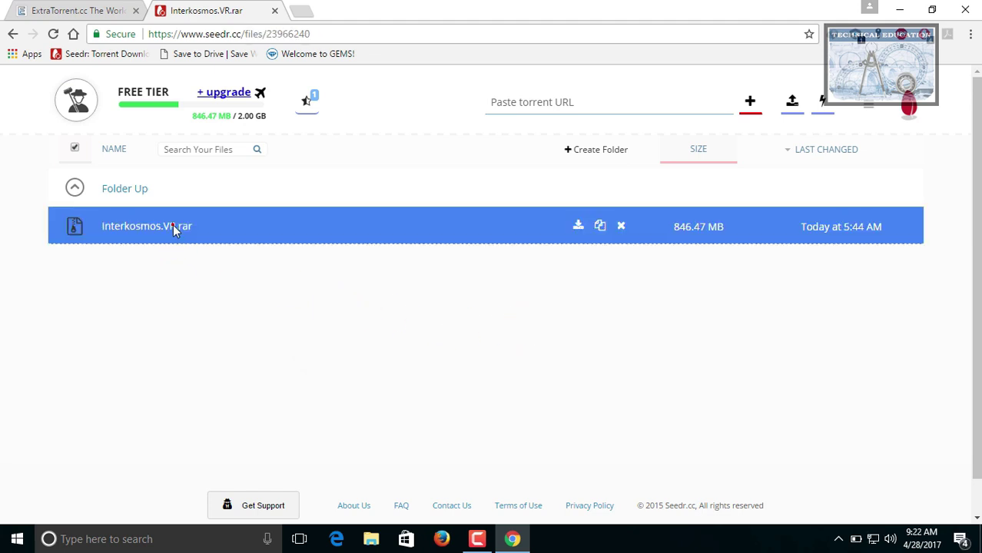
pyautogui.click(174, 229)
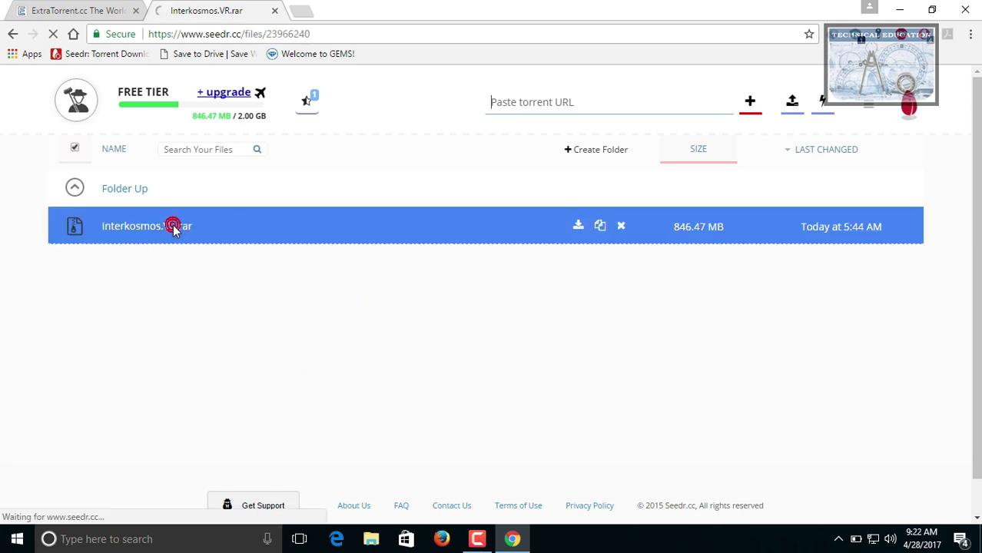
pyautogui.rightClick(579, 228)
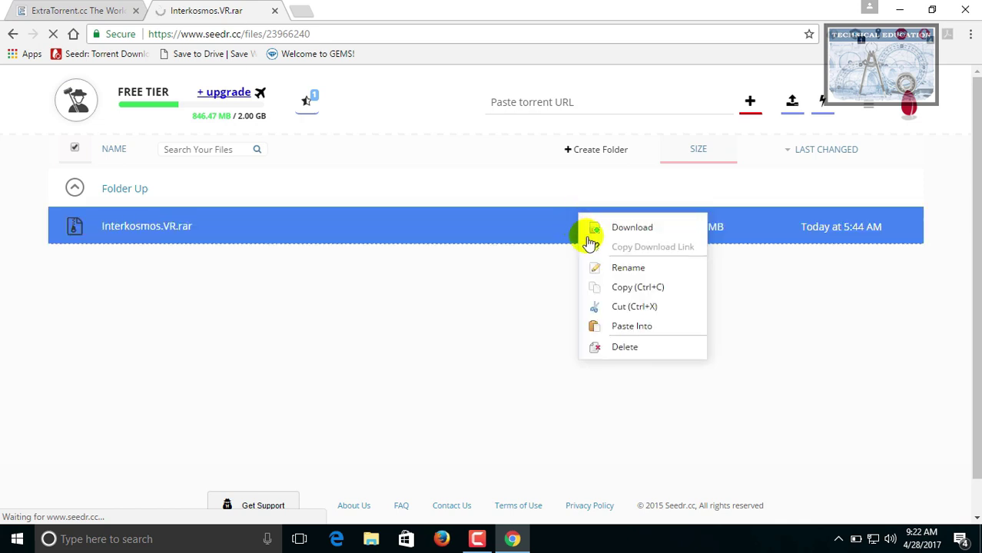
# - Copy the Interkosmos.VR.rar download link and dismiss both IDM download prompts in a new tab
pyautogui.click(606, 248)
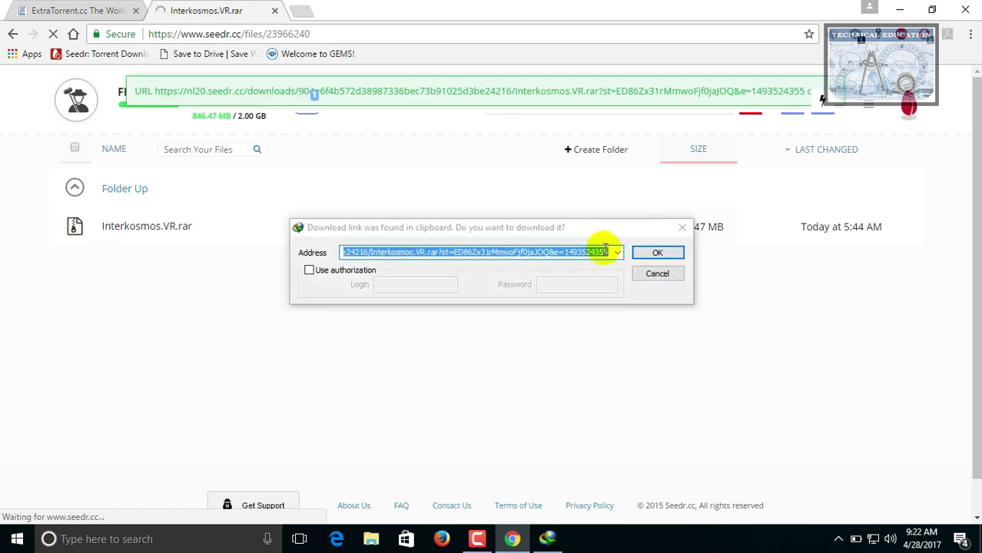
pyautogui.click(656, 275)
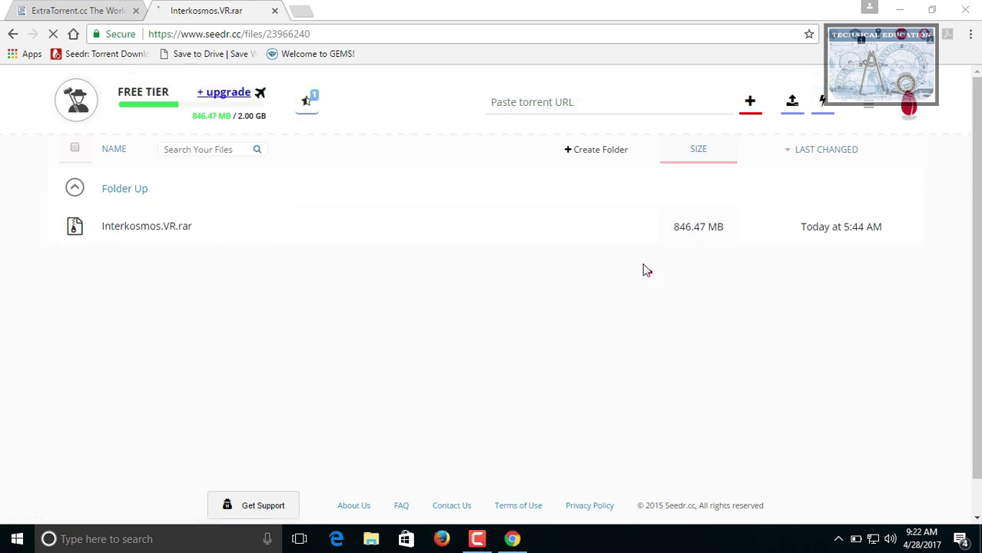
pyautogui.click(305, 13)
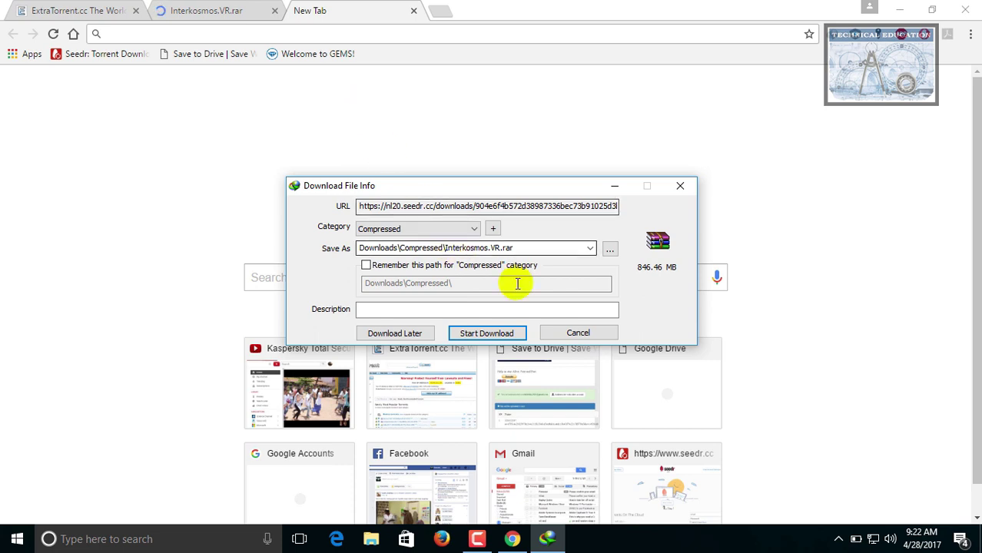
pyautogui.click(577, 332)
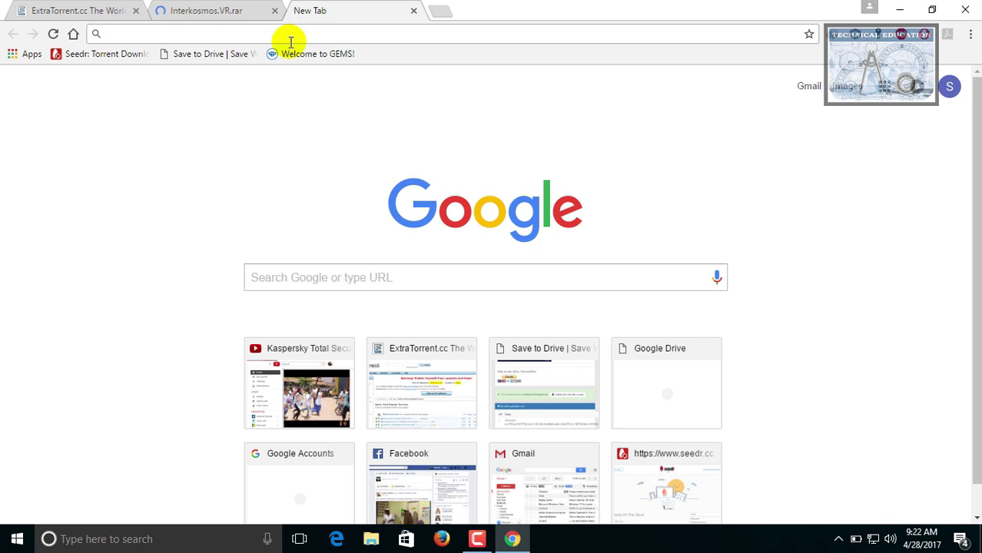
# - Upload the copied Seedr download link to Google Drive using savetodrive.net
pyautogui.write('Sa')
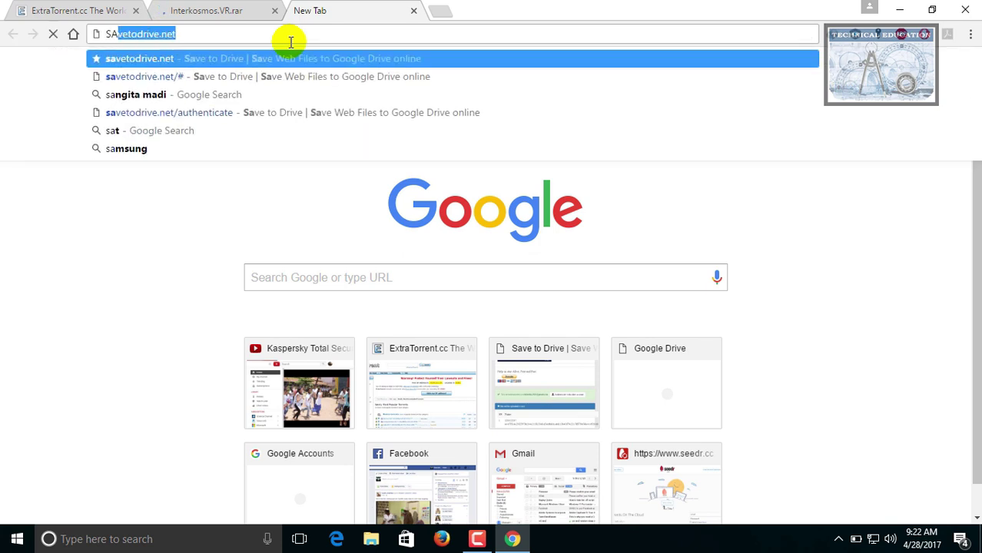
pyautogui.press('Return')
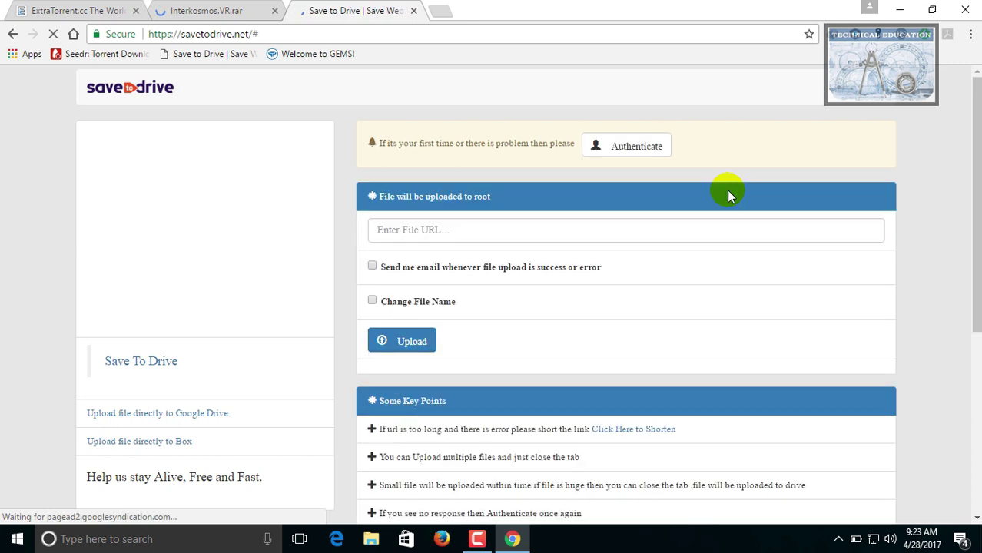
pyautogui.click(662, 172)
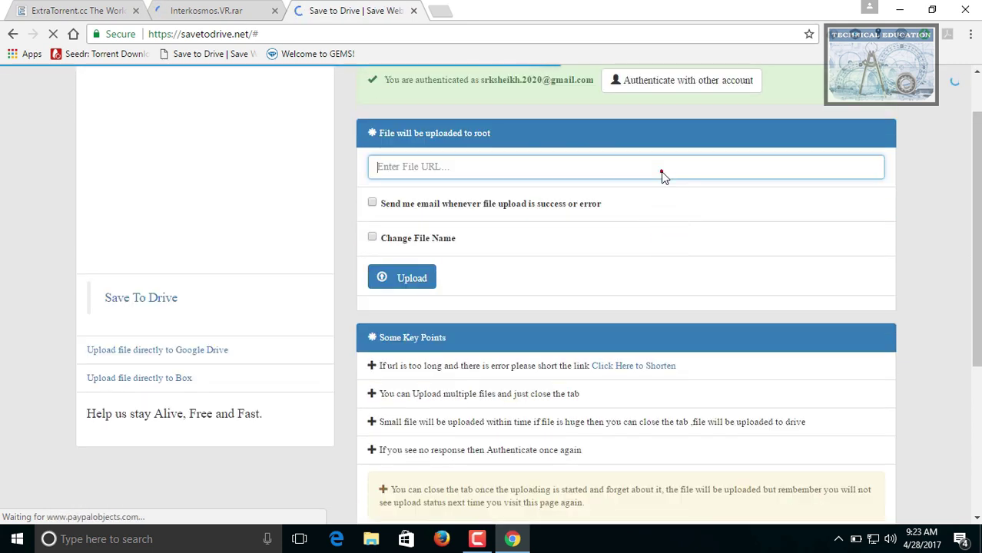
pyautogui.hotkey('ctrl', 'v')
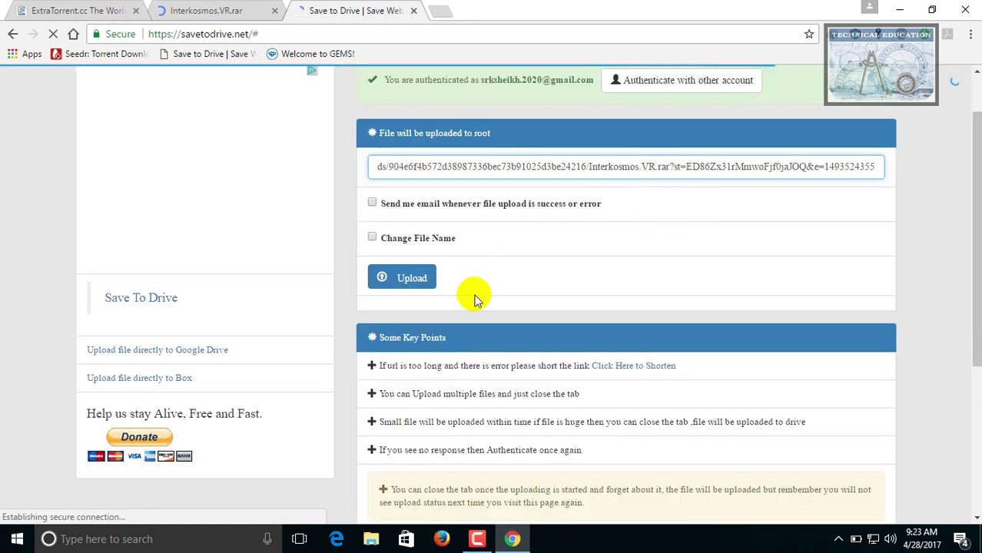
pyautogui.click(412, 278)
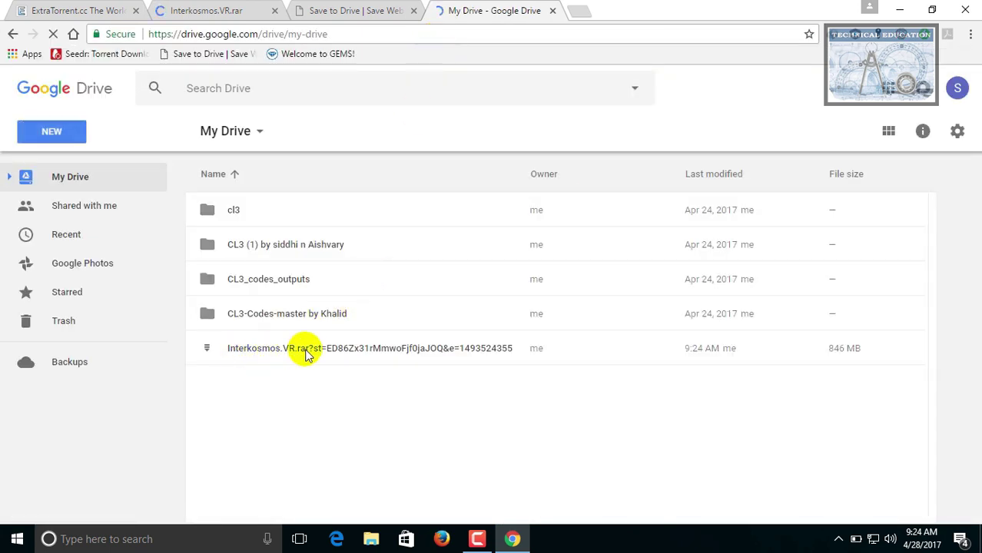
# - Download Interkosmos.VR.rar from Google Drive, bypassing the virus-scan warning
pyautogui.click(358, 350)
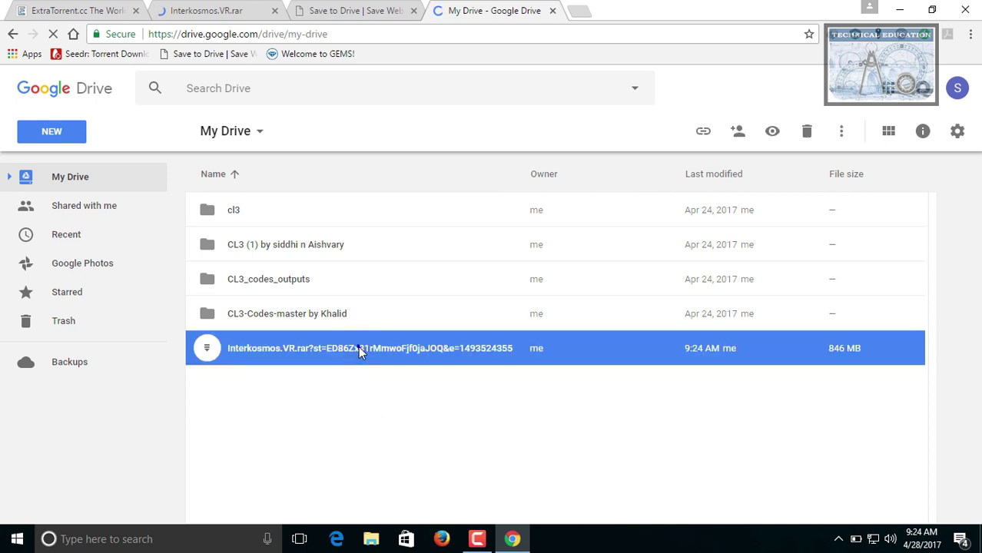
pyautogui.rightClick(358, 348)
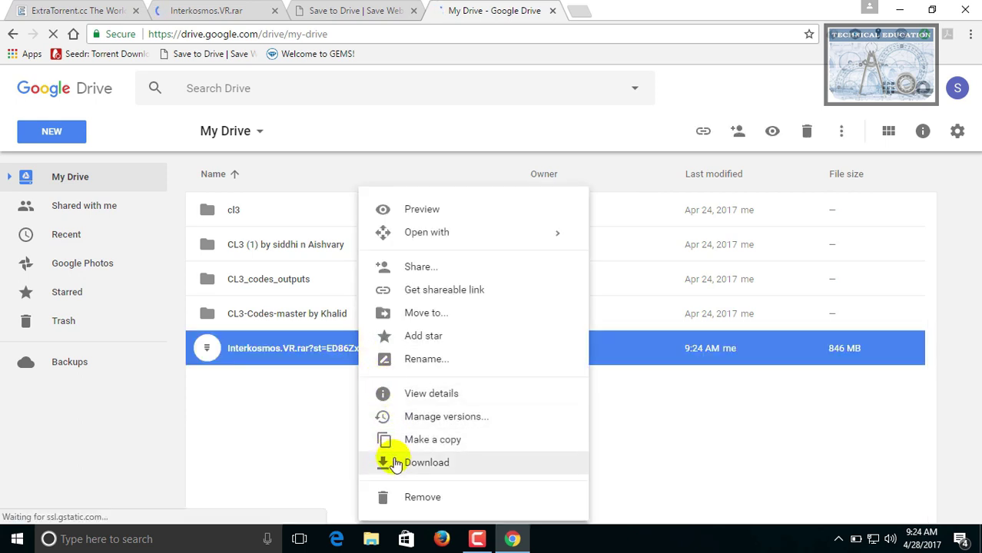
pyautogui.click(395, 463)
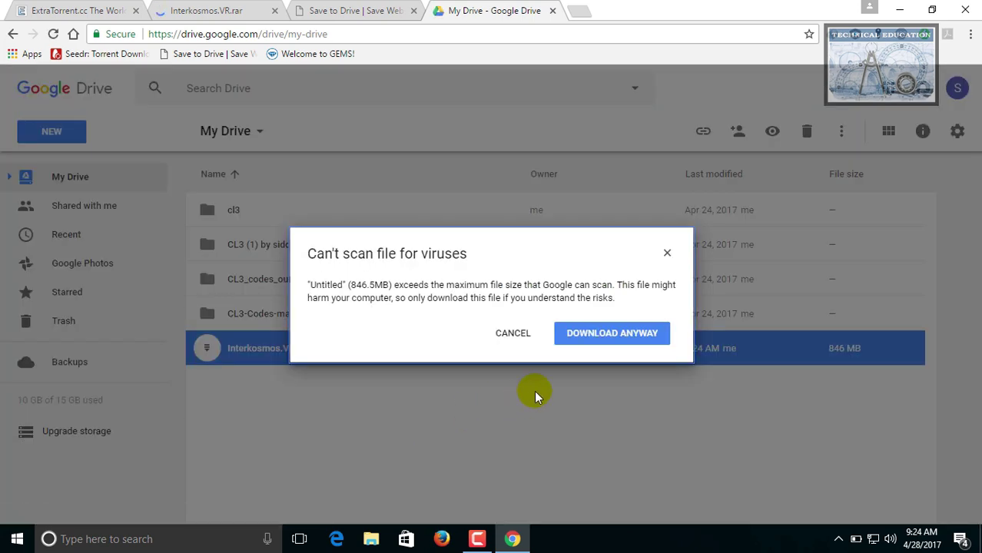
pyautogui.click(586, 338)
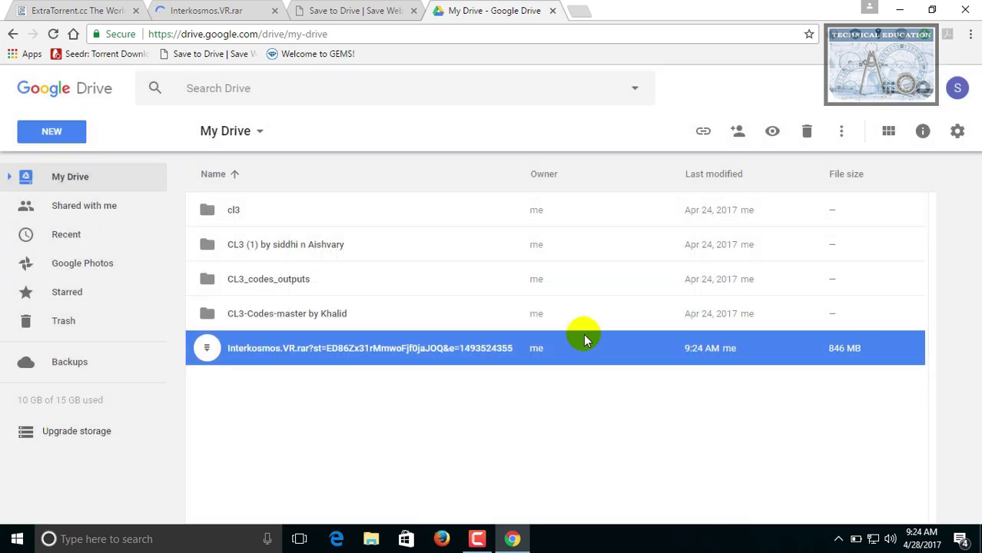
pyautogui.click(582, 11)
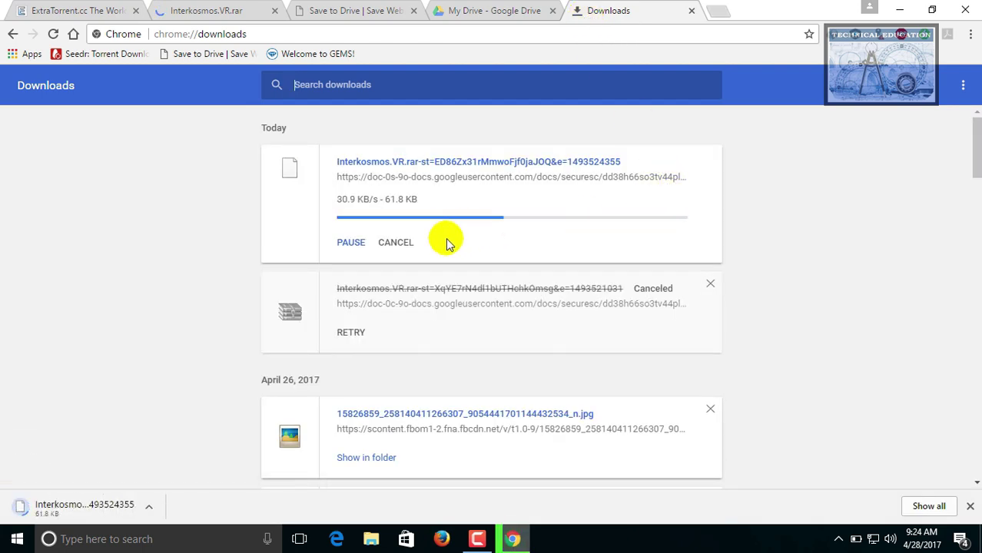
# - Cancel Chrome's Interkosmos download and fetch the same link with IDM instead (846.46 MB)
pyautogui.click(708, 284)
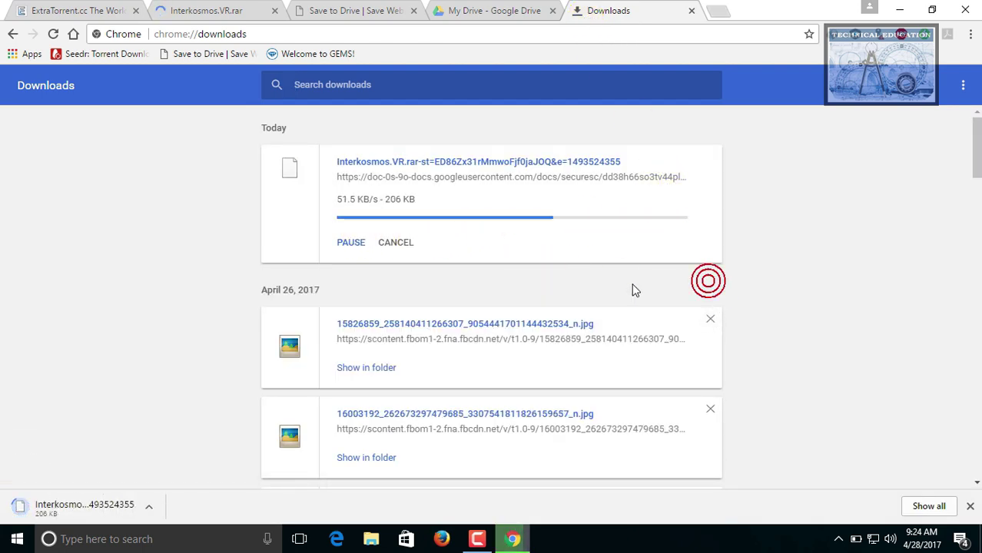
pyautogui.click(395, 242)
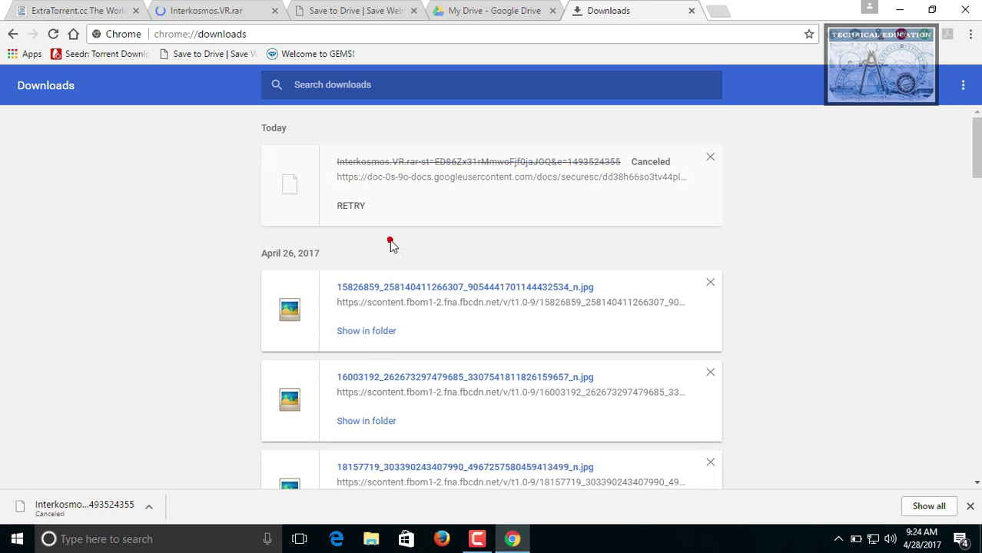
pyautogui.rightClick(381, 181)
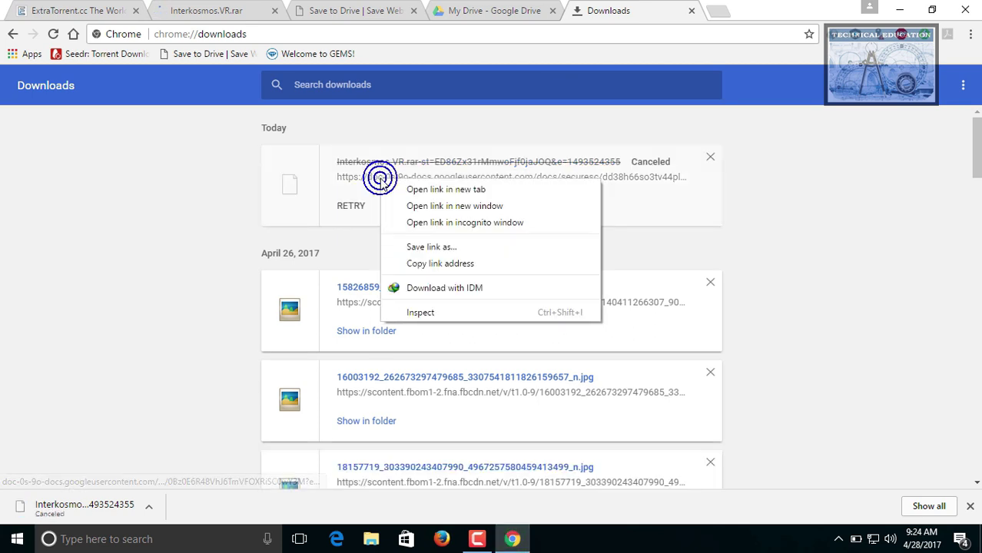
pyautogui.click(415, 289)
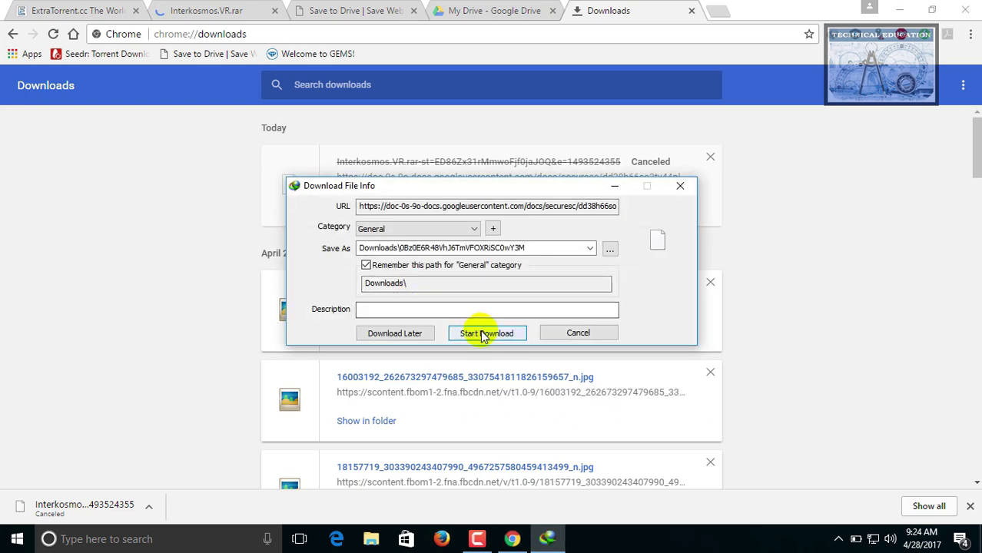
pyautogui.click(486, 335)
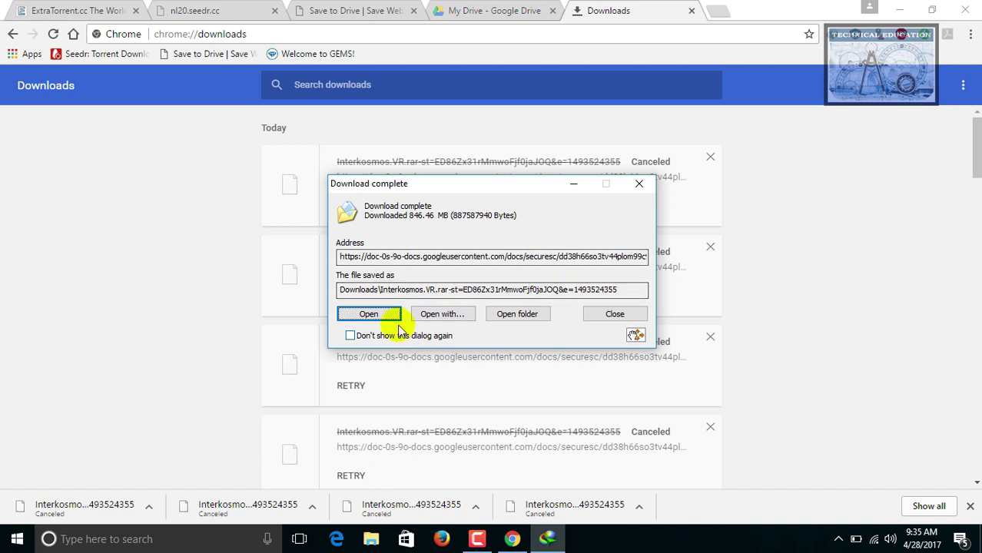
# - Open the downloaded archive with WinRAR archiver, then close WinRAR and minimize Chrome
pyautogui.click(387, 313)
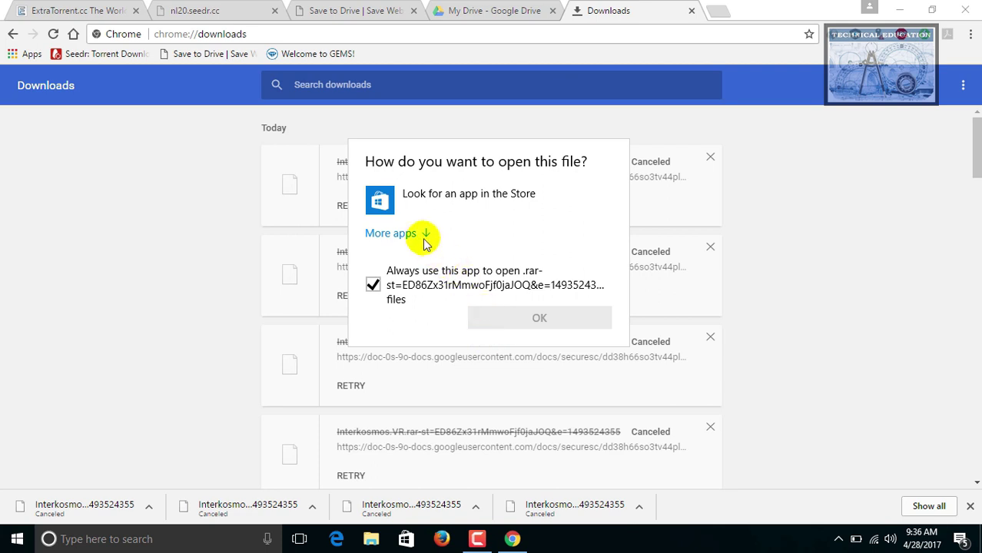
pyautogui.click(392, 233)
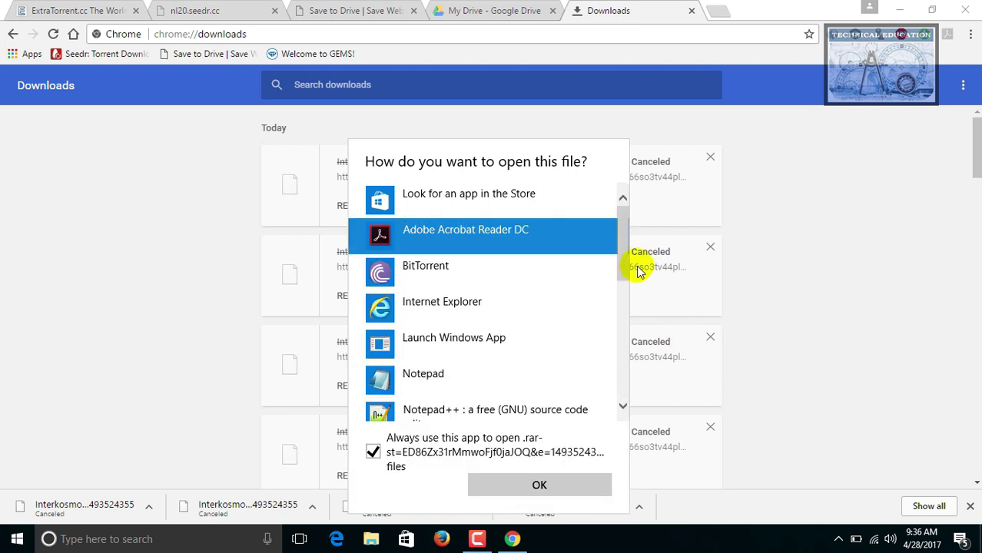
pyautogui.moveTo(624, 265); pyautogui.dragTo(625, 406)
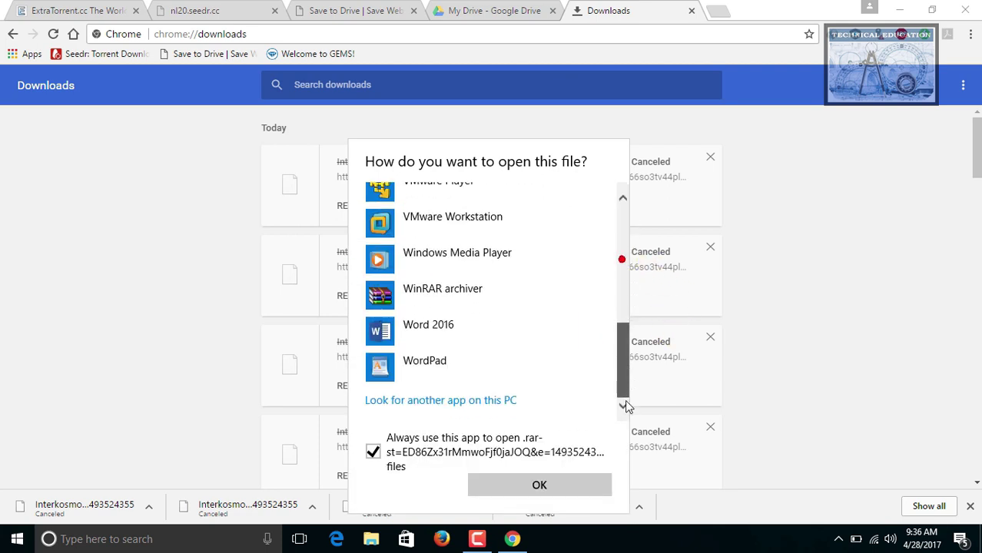
pyautogui.click(469, 290)
pyautogui.click(507, 483)
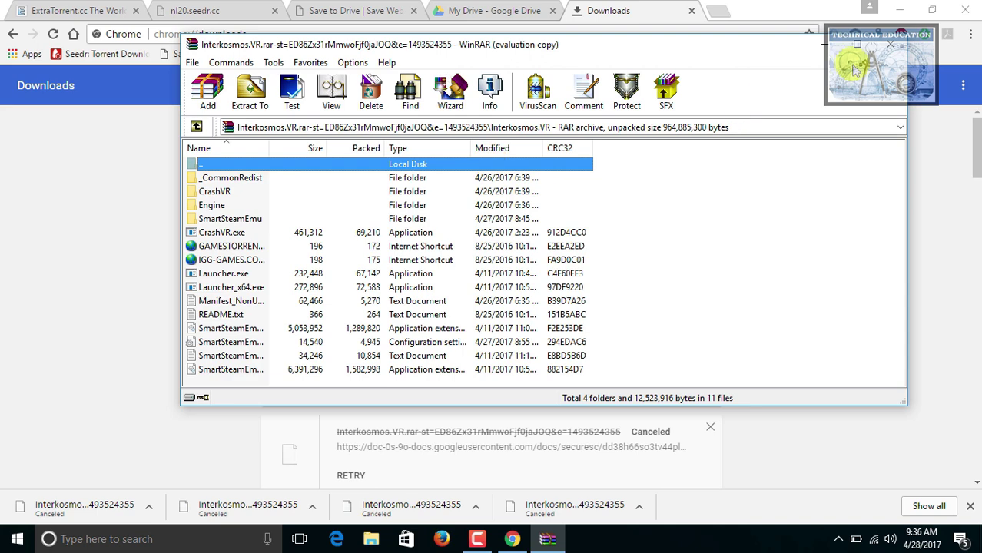
pyautogui.click(891, 44)
pyautogui.click(898, 10)
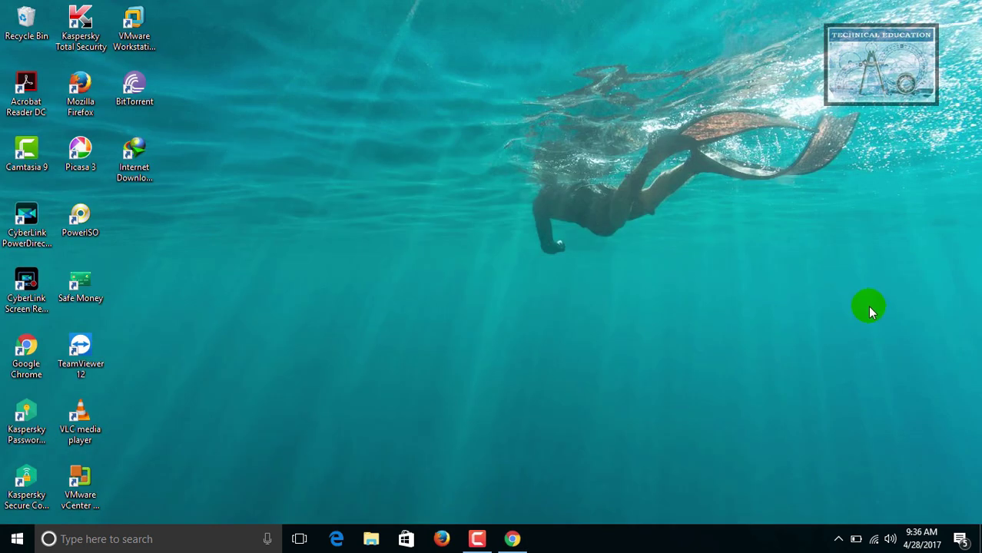
# - Bring up BitTorrent from the system tray and open the Interkosmos torrent's containing Downloads folder
pyautogui.click(837, 541)
pyautogui.click(824, 484)
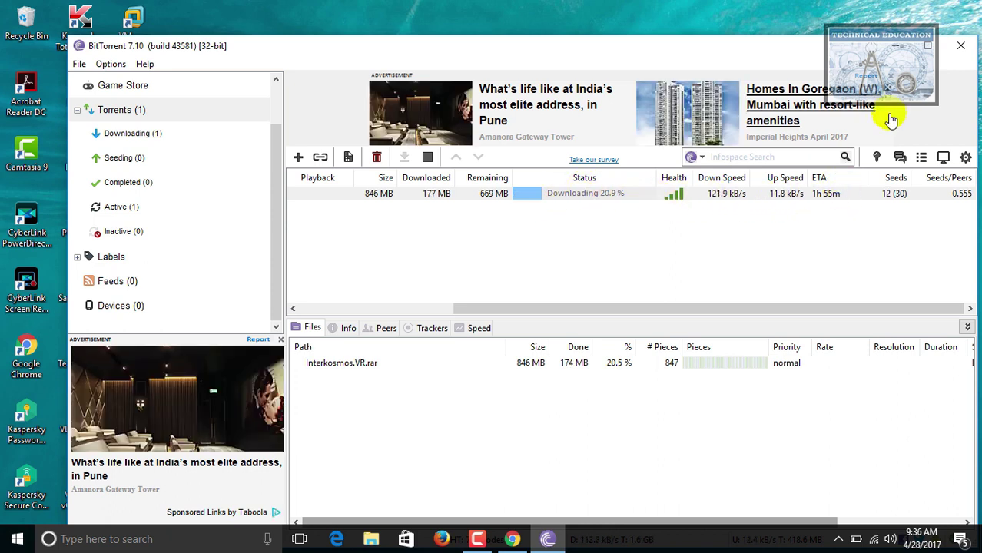
pyautogui.rightClick(463, 196)
pyautogui.click(483, 205)
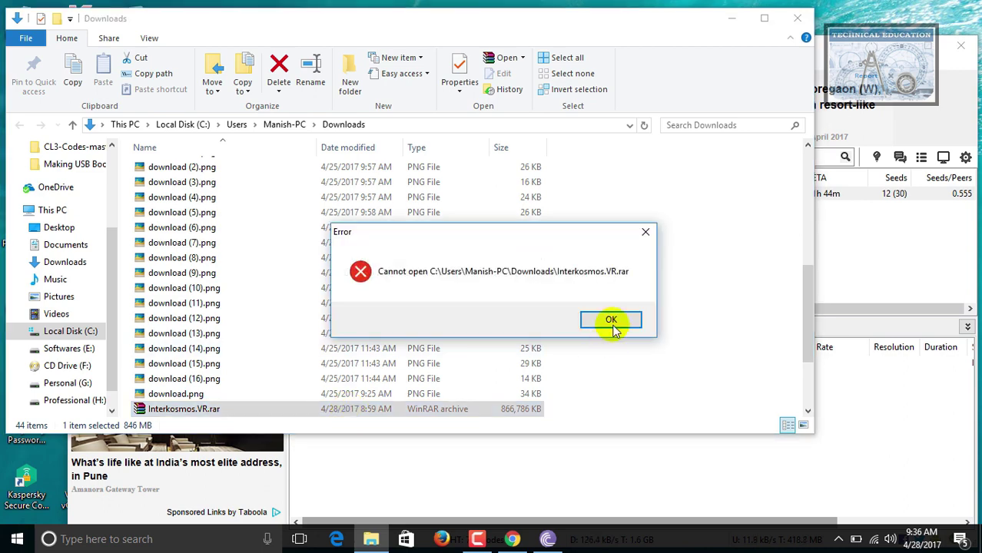
# - Dismiss the 'Cannot open' error for Interkosmos.VR.rar and close the Downloads folder window
pyautogui.click(613, 319)
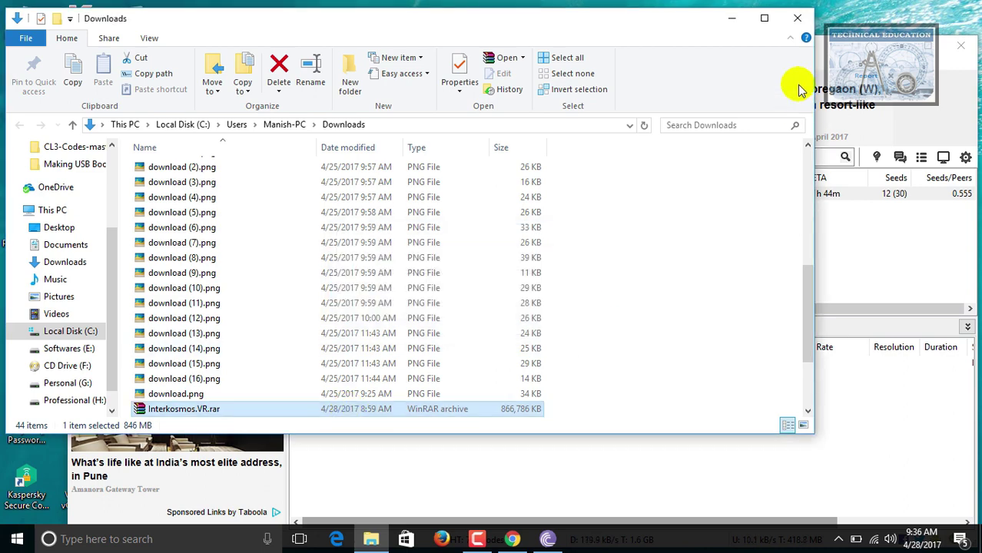
pyautogui.click(798, 18)
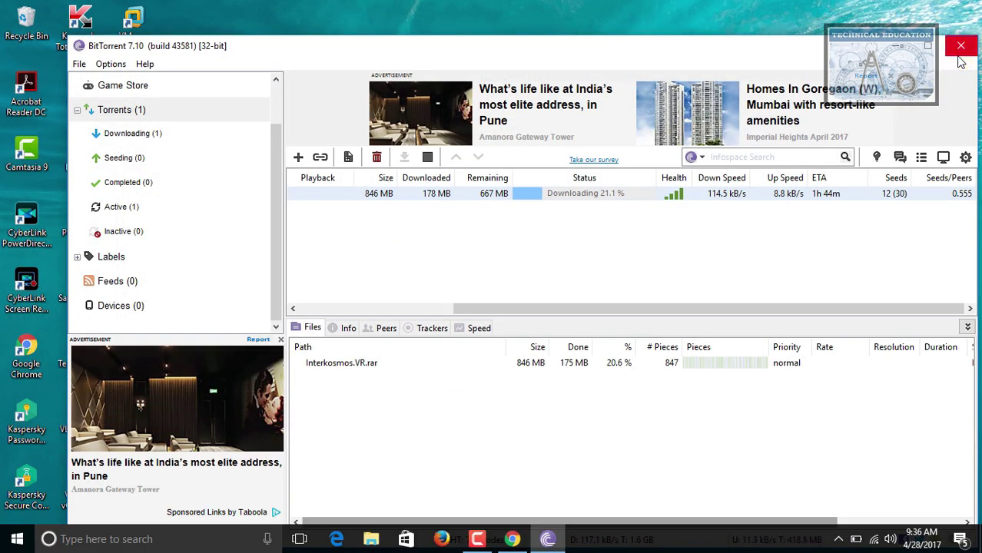